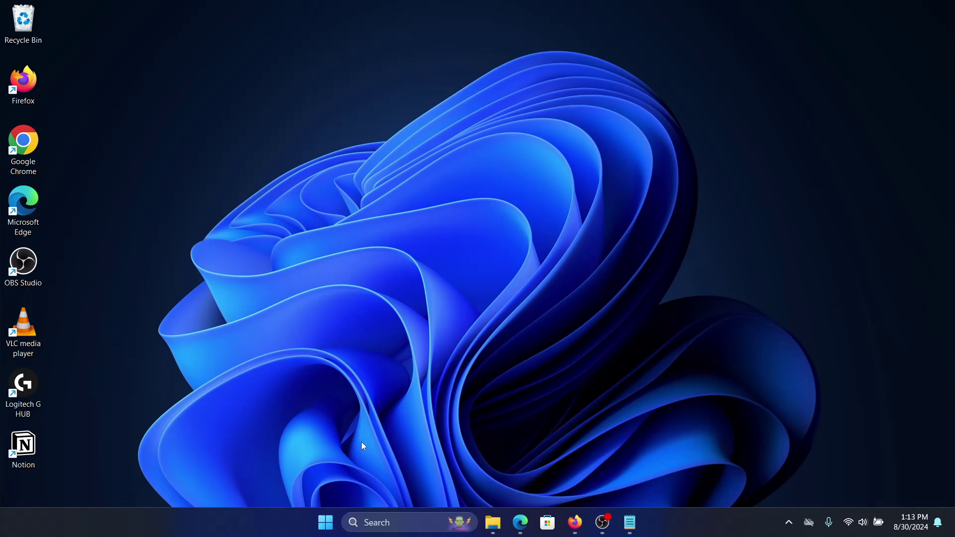
Step: Open Network & internet settings, review the VPN page, then return to the overview
right_click(327, 526)
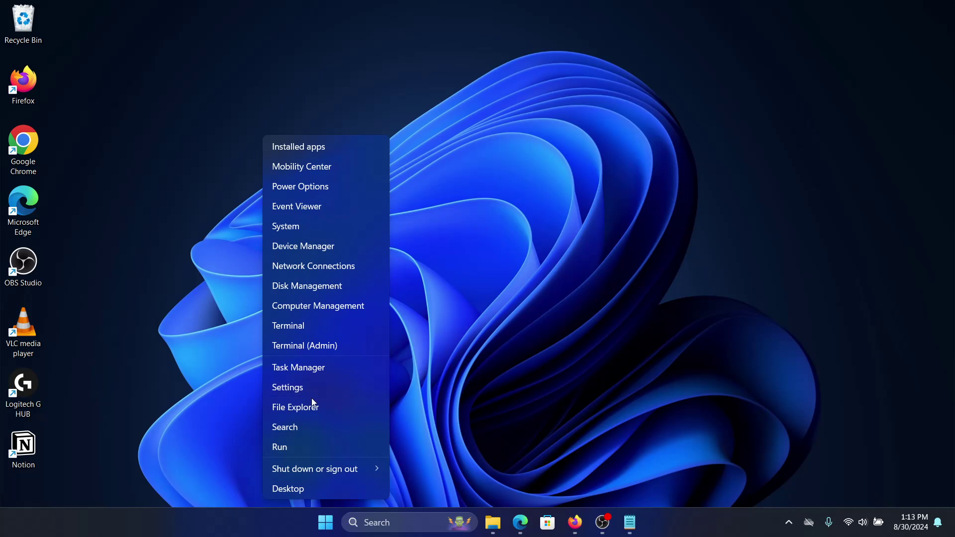
left_click(318, 386)
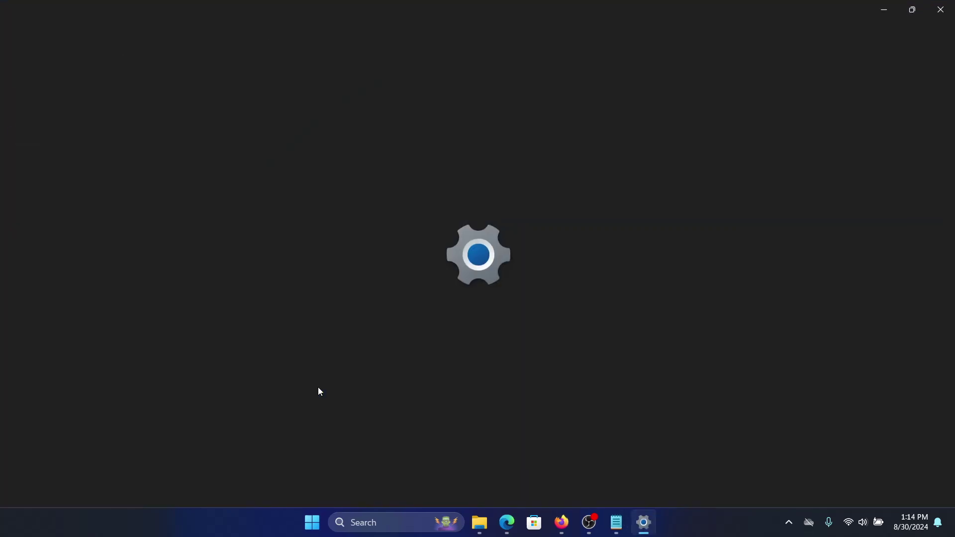
left_click(132, 213)
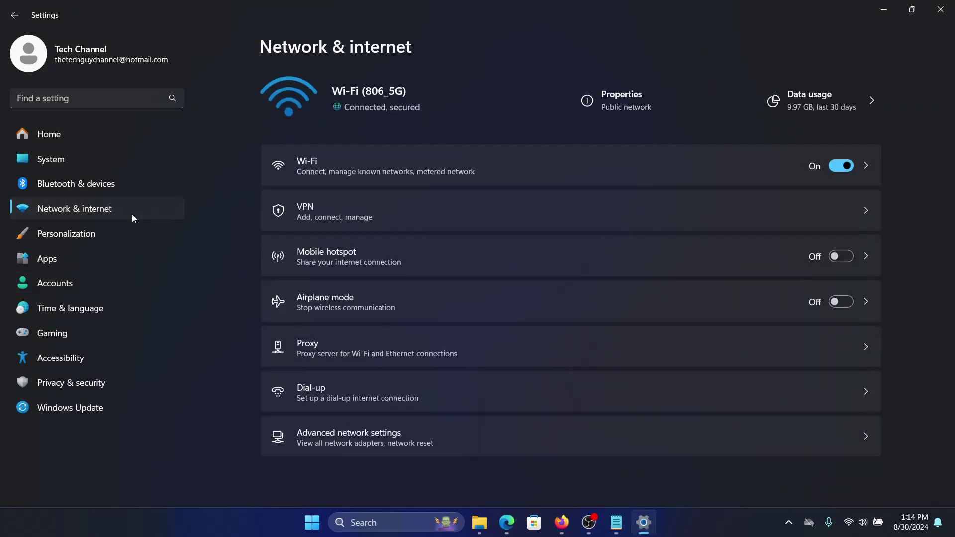
left_click(513, 212)
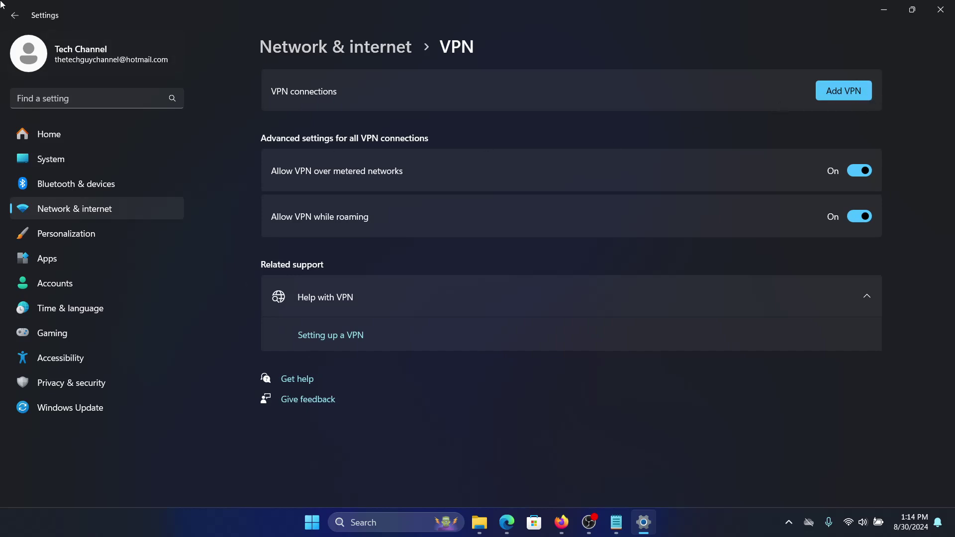
left_click(109, 205)
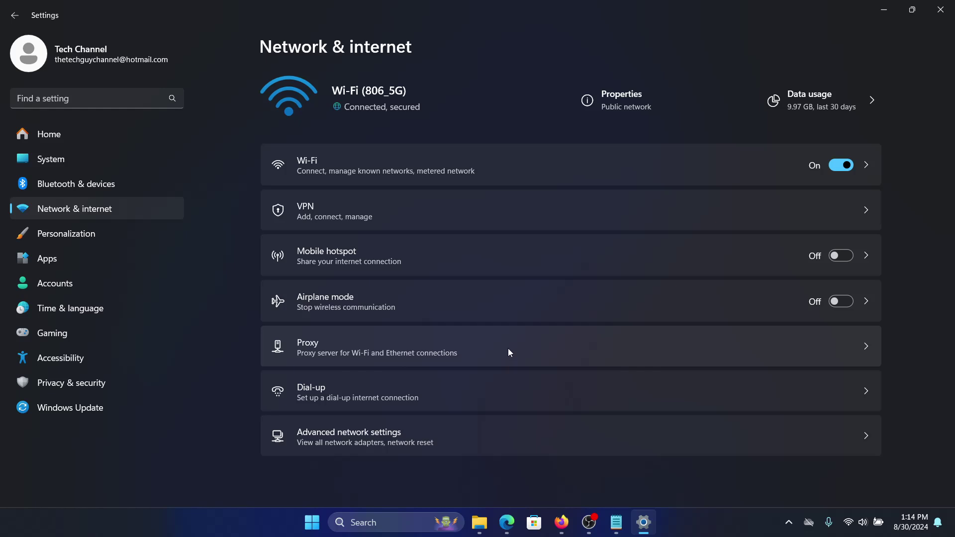
Step: Review the proxy page (automatic detection on, manual proxy off), then close Settings
left_click(508, 349)
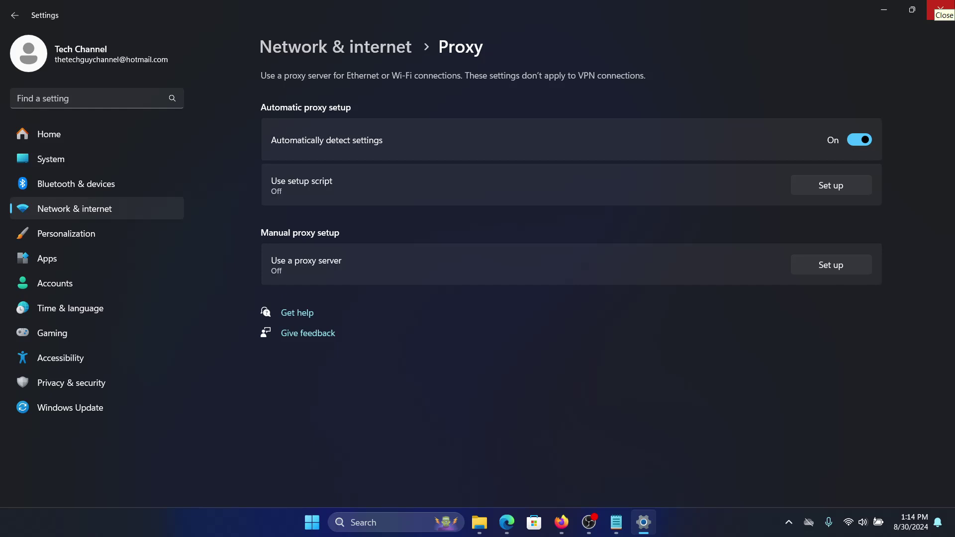
left_click(940, 11)
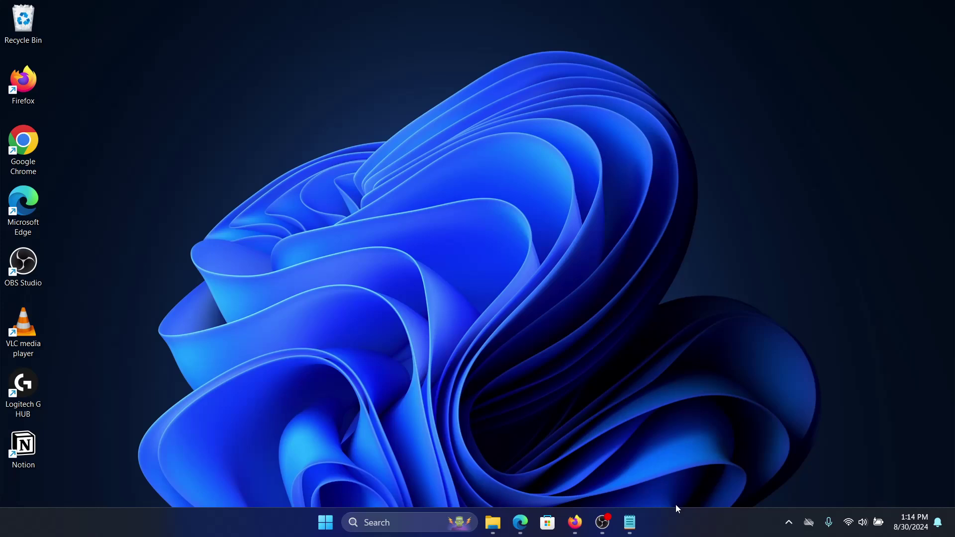
Step: Copy the full OneDrive reset command from Notepad and minimise the window
left_click(637, 521)
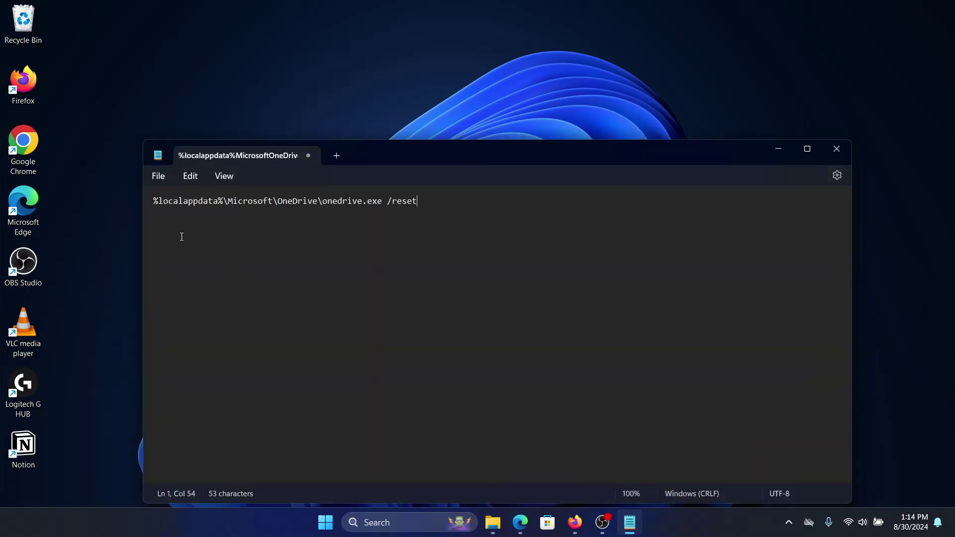
key("ctrl+a")
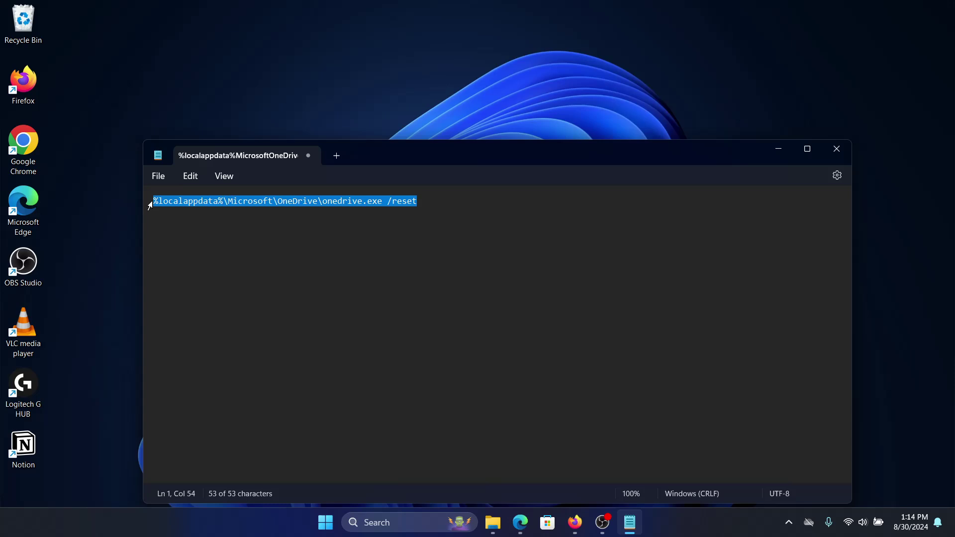
left_click(776, 150)
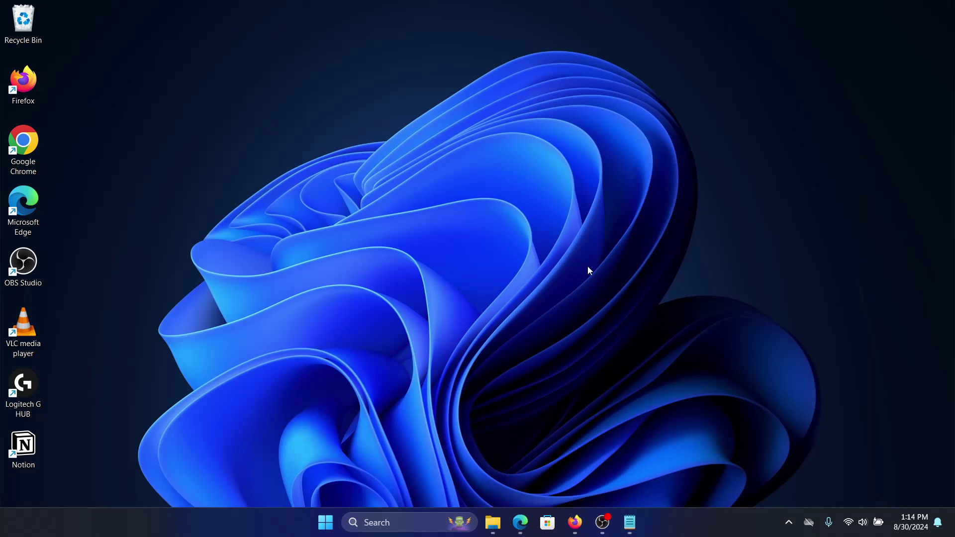
Step: Paste the onedrive.exe /reset command into the Run dialog, then dismiss the dialog
key("super+r")
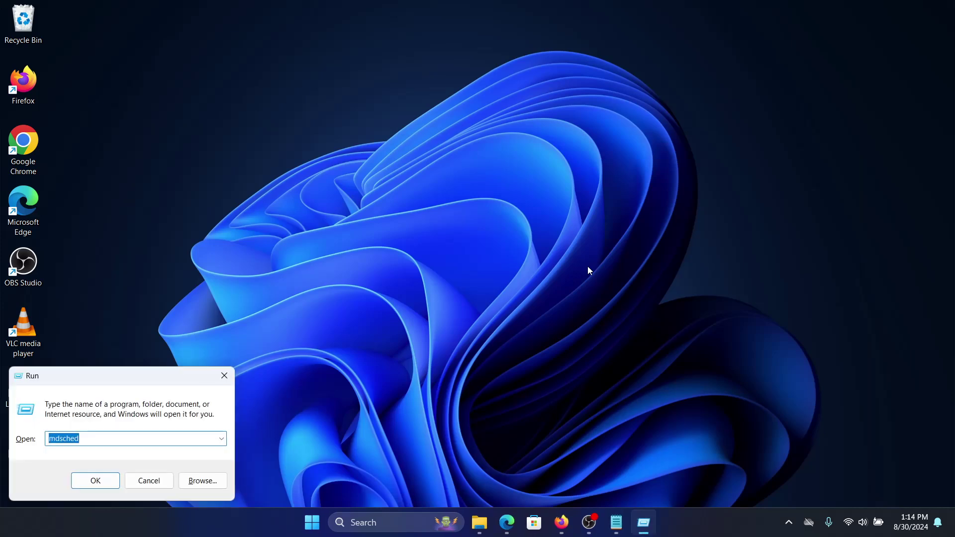
key("ctrl+v")
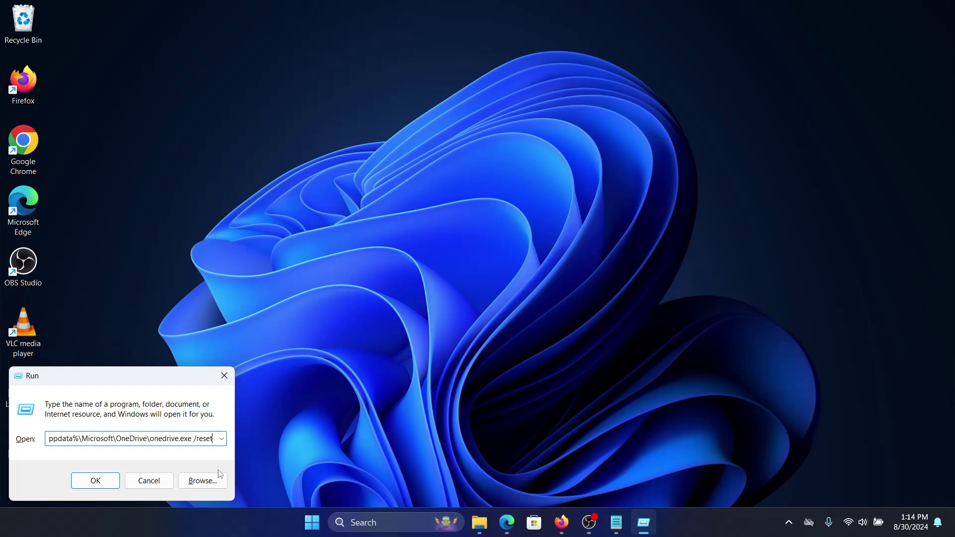
left_click(165, 484)
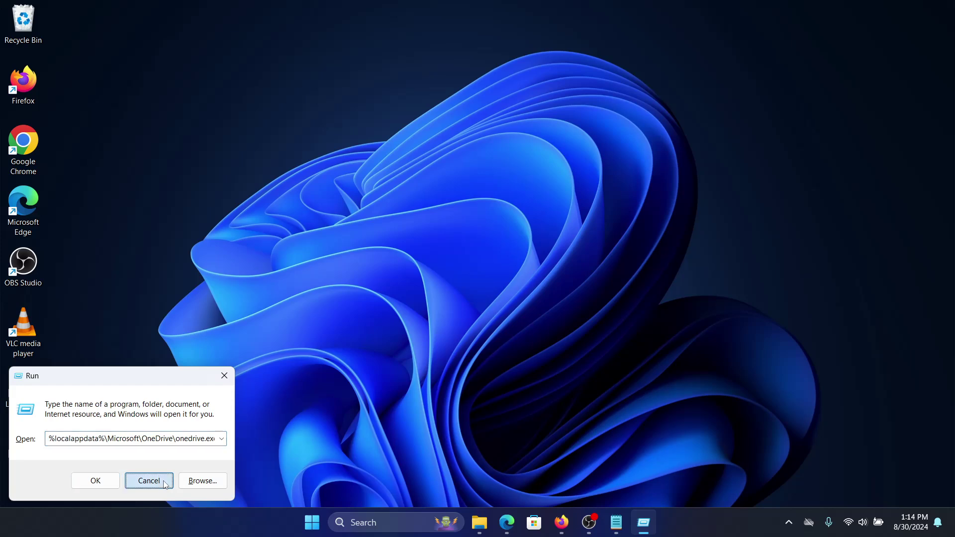
left_click(165, 484)
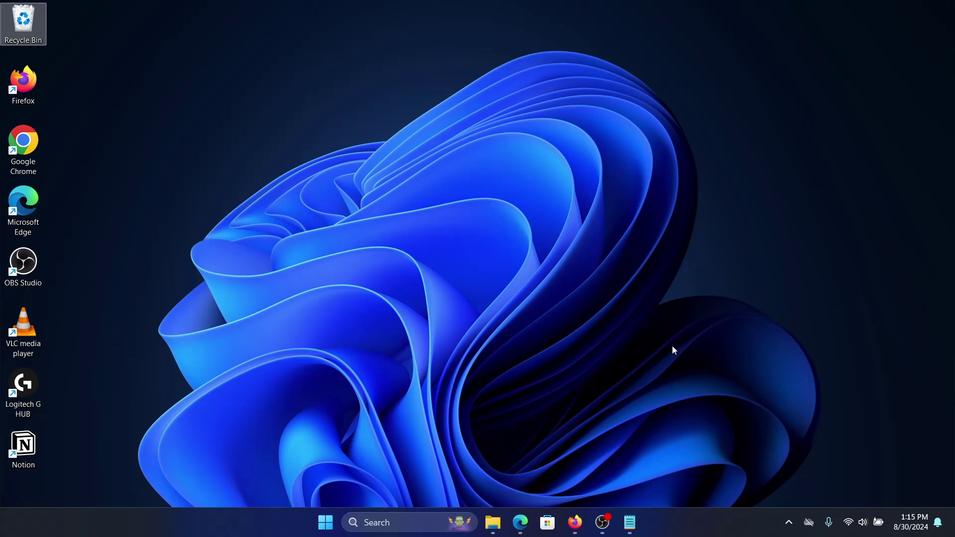
Step: Reopen Settings and go to Network & internet's Advanced network settings page
right_click(326, 525)
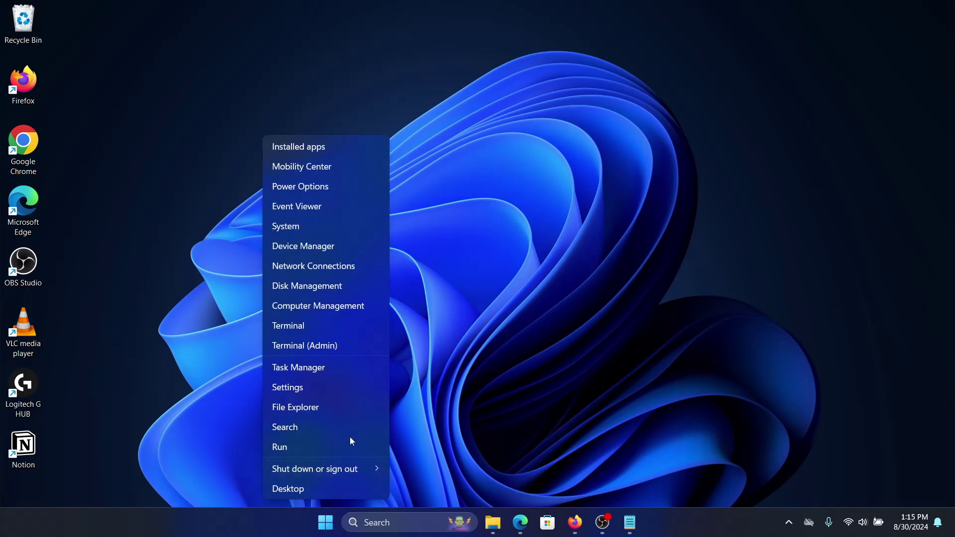
left_click(355, 388)
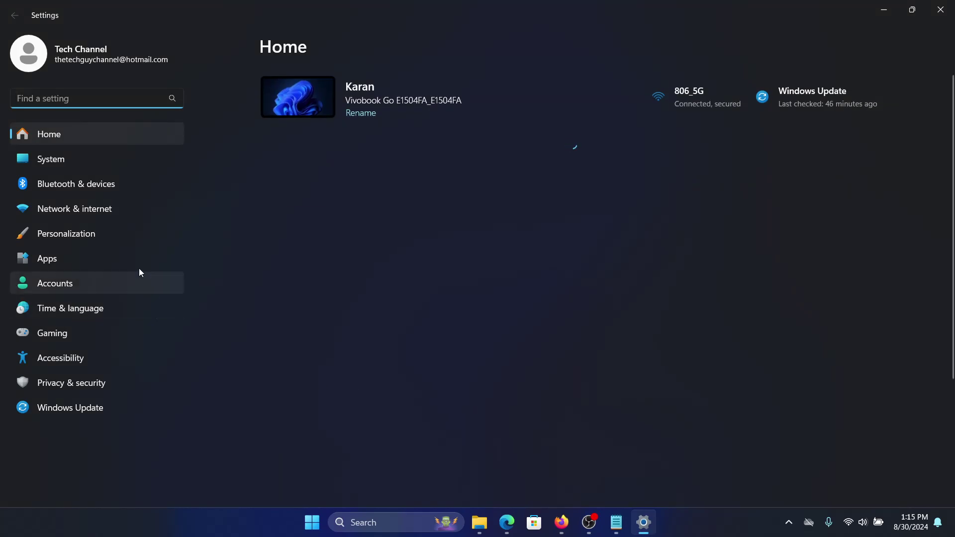
left_click(135, 209)
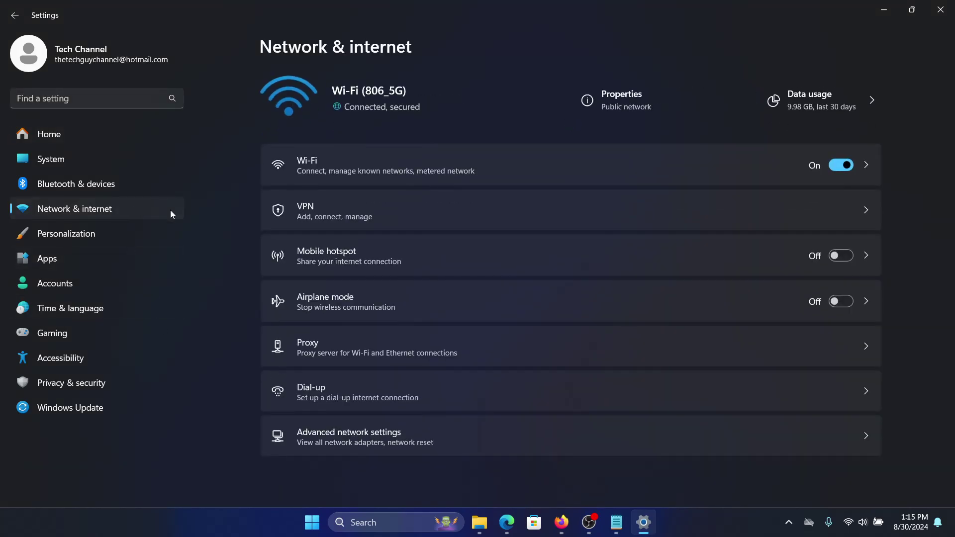
left_click(494, 434)
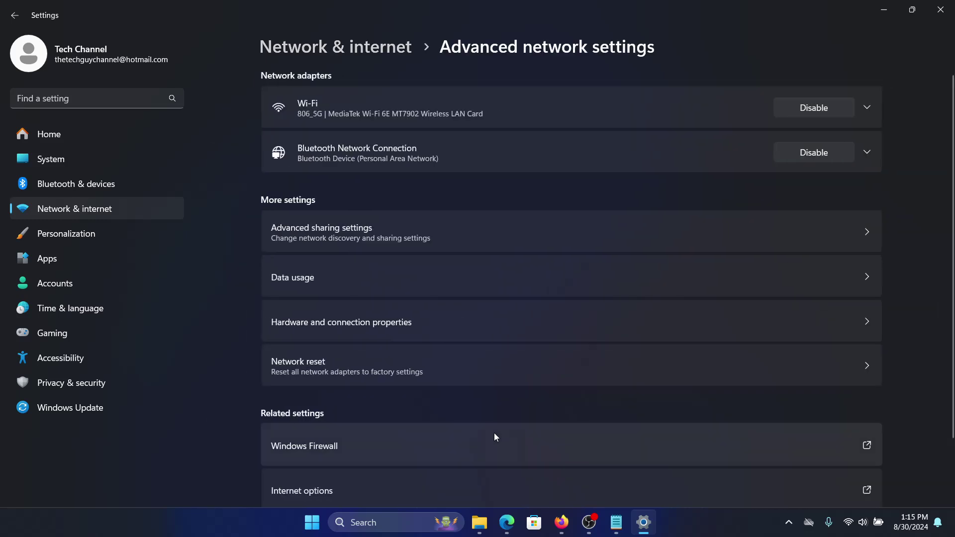
scroll(494, 433, "down", 2)
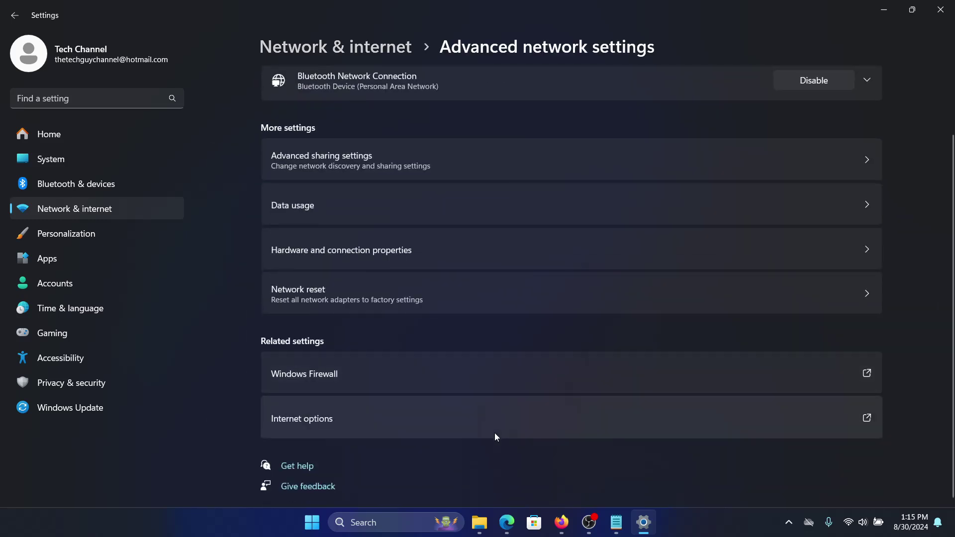
scroll(495, 433, "up", 2)
Step: Start a network reset for all adapters, answer its confirmation, and close Settings
left_click(483, 360)
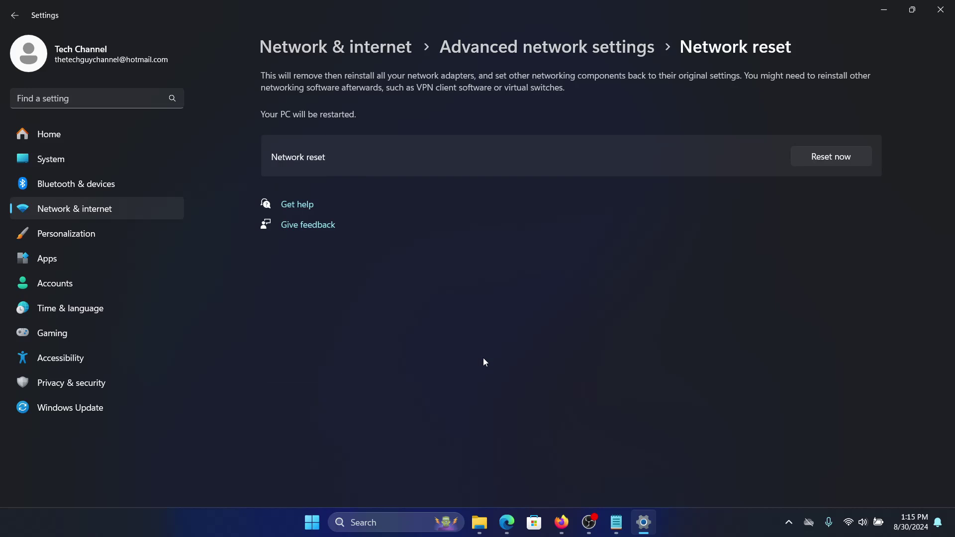
left_click(854, 162)
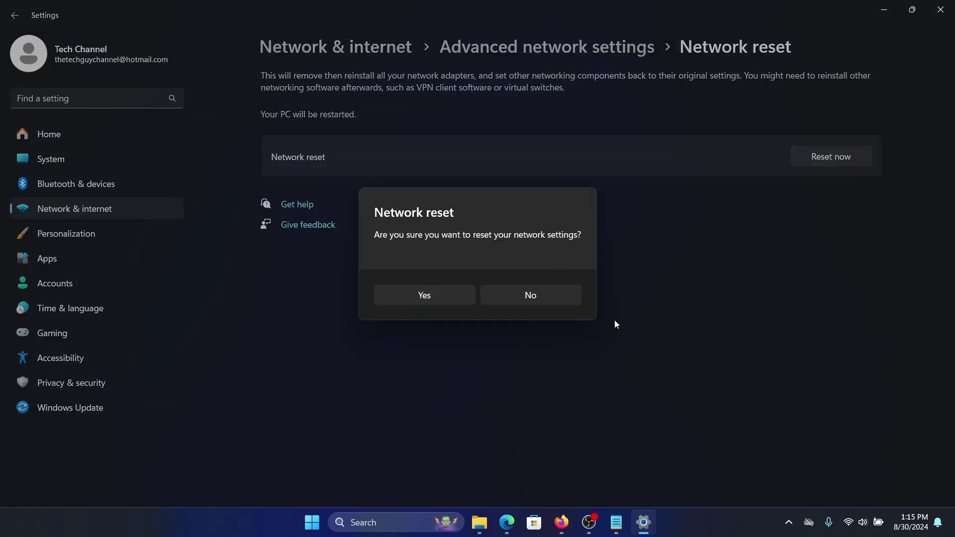
left_click(547, 296)
left_click(940, 10)
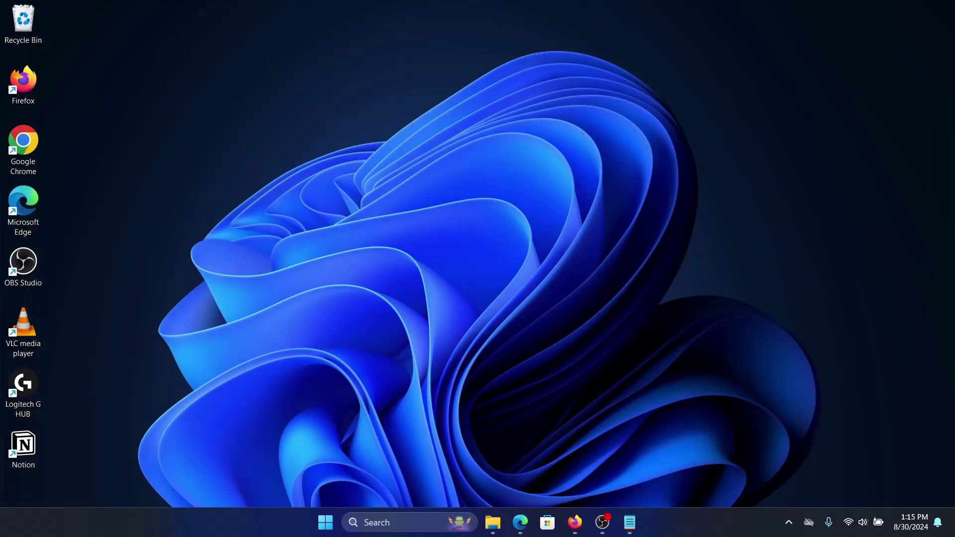